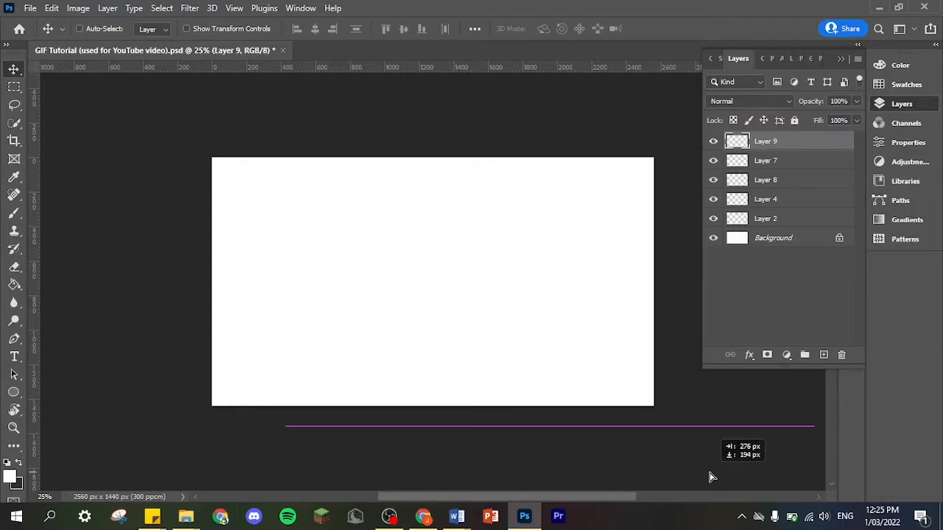
Move the infinity symbol on Layer 9 from outside the canvas to the canvas centre.
{"action": "left_click_drag", "start_coordinate": [711, 477], "coordinate": [416, 278]}
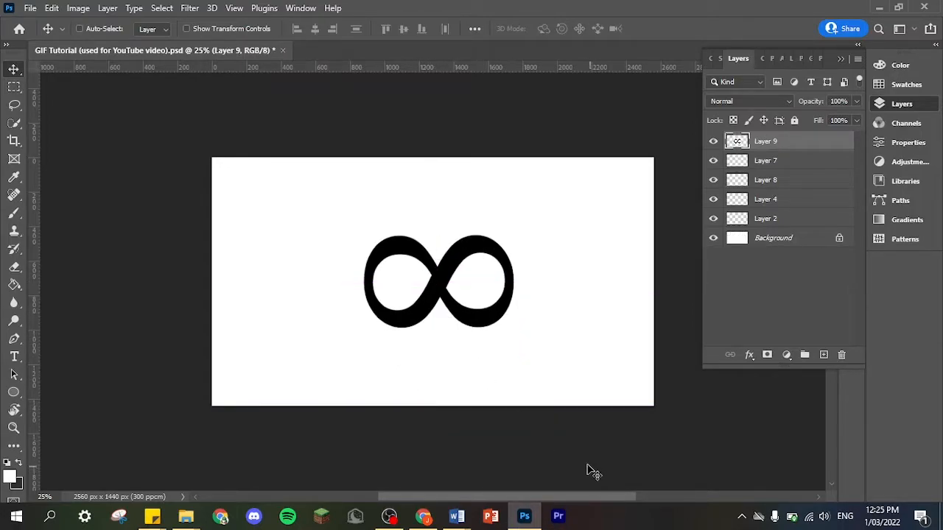
{"action": "left_click_drag", "start_coordinate": [450, 288], "coordinate": [431, 301]}
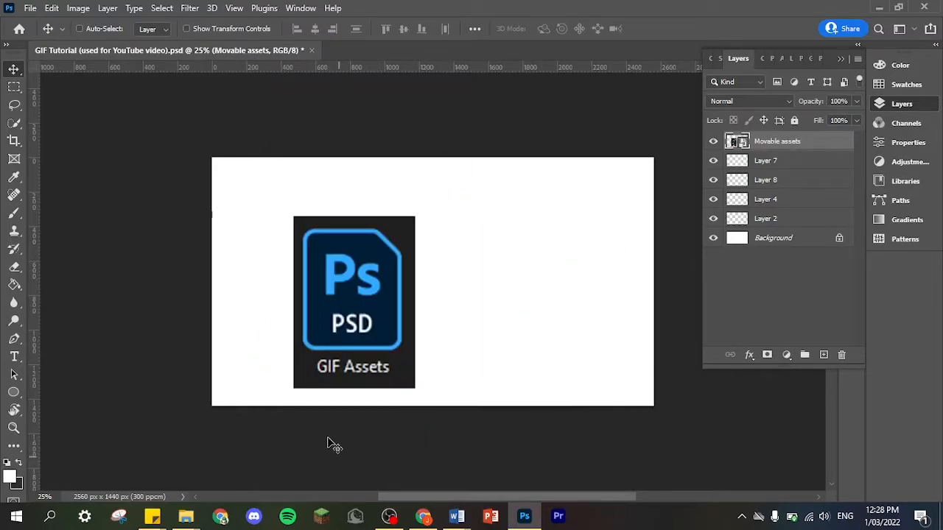
Move the GIF Assets image to the right half of the canvas and rotate it with Free Transform.
{"action": "left_click_drag", "start_coordinate": [332, 332], "coordinate": [498, 317]}
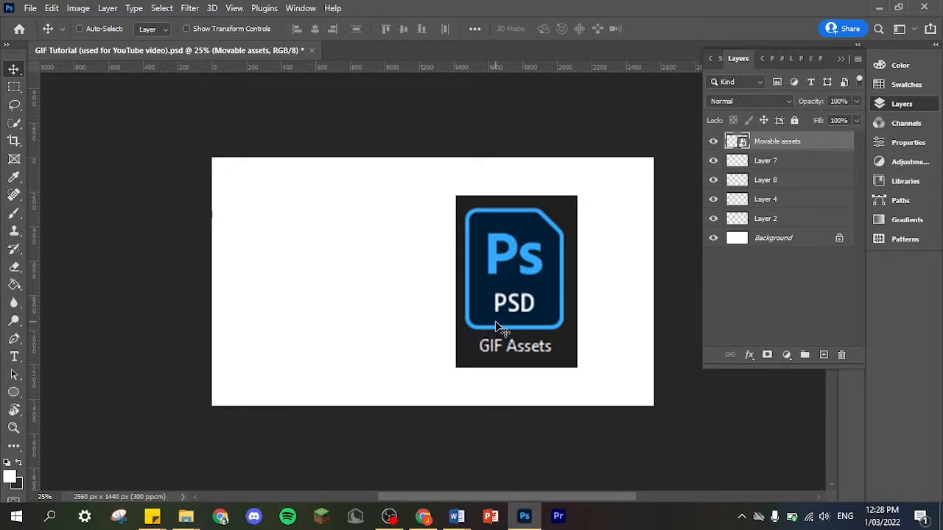
{"action": "key", "text": "ctrl+t"}
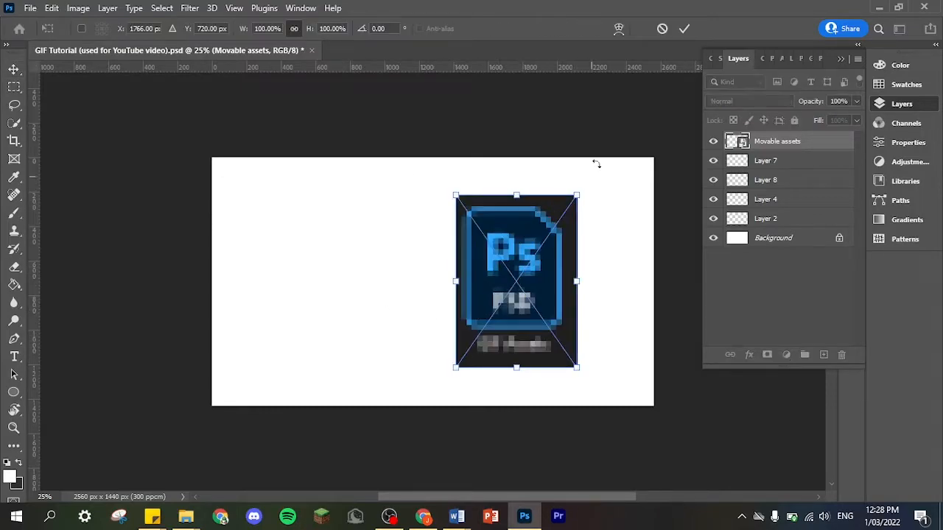
{"action": "left_click_drag", "start_coordinate": [465, 170], "coordinate": [530, 176]}
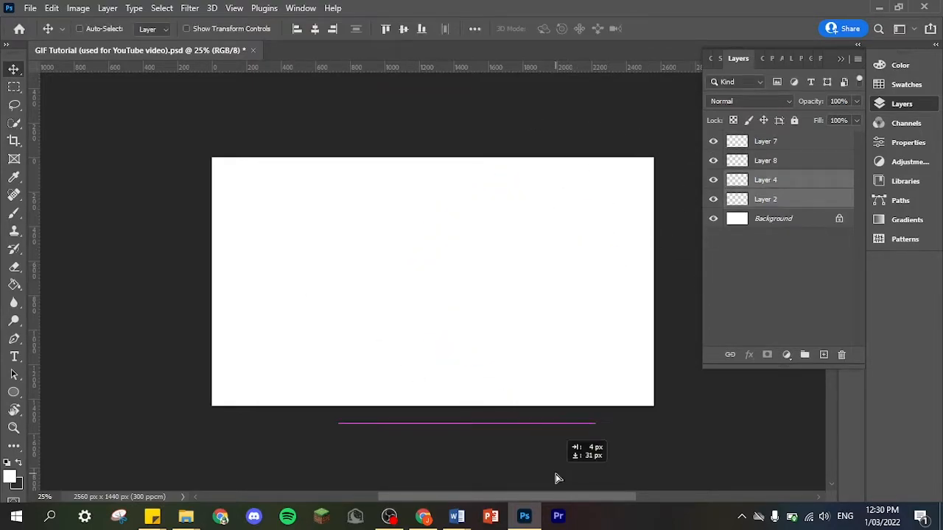
Move the pistol on Layers 4 and 2 onto the canvas, and place the bullet on Layers 7 and 8 in front of its muzzle.
{"action": "left_click_drag", "start_coordinate": [556, 479], "coordinate": [504, 251]}
{"action": "left_click", "coordinate": [807, 145]}
{"action": "left_click", "coordinate": [801, 160], "text": "shift"}
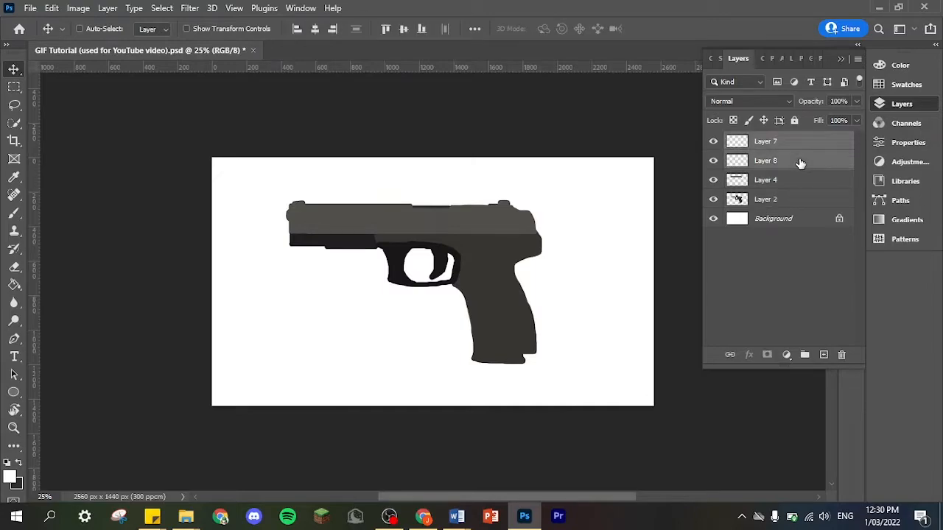
{"action": "left_click_drag", "start_coordinate": [238, 127], "coordinate": [251, 193]}
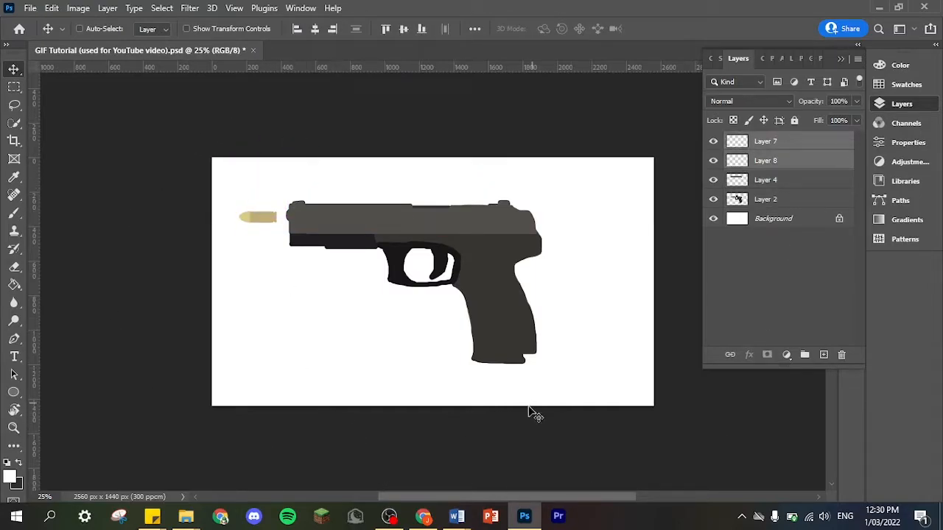
Examine which part of the pistol and bullet each layer holds by selecting the layers one by one.
{"action": "left_click", "coordinate": [785, 253]}
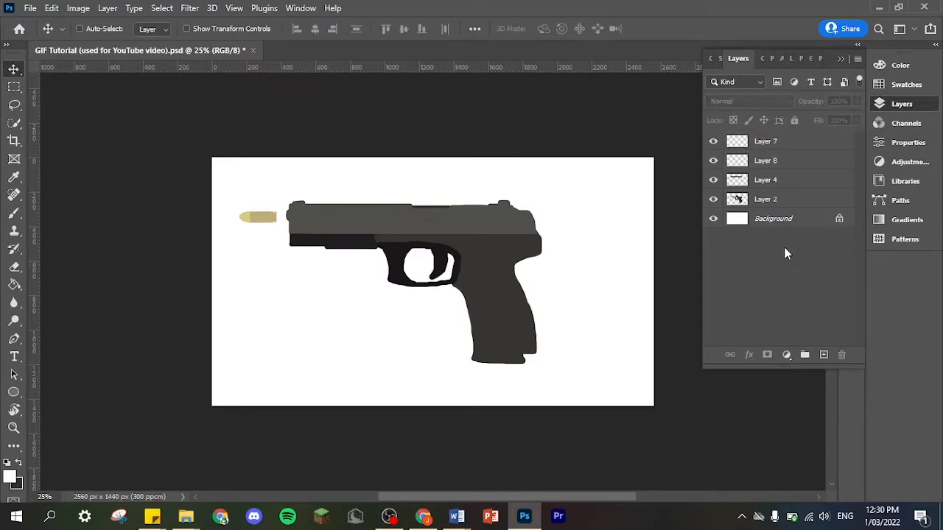
{"action": "left_click", "coordinate": [785, 143]}
{"action": "left_click", "coordinate": [785, 162]}
{"action": "left_click", "coordinate": [785, 187]}
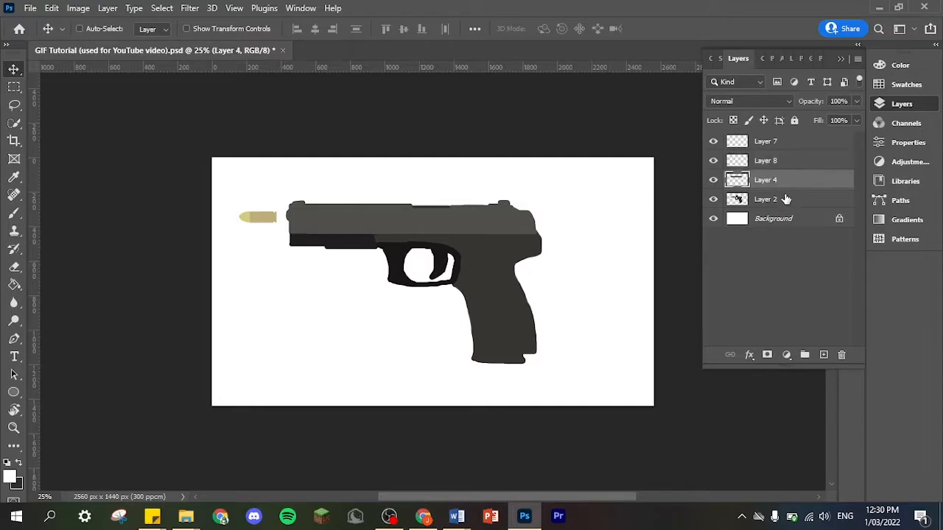
{"action": "left_click", "coordinate": [782, 202]}
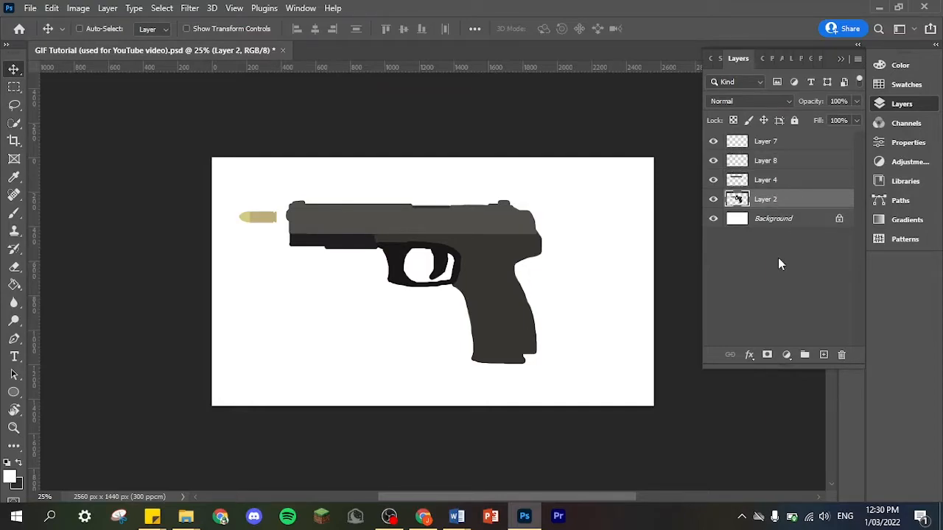
{"action": "left_click", "coordinate": [781, 279]}
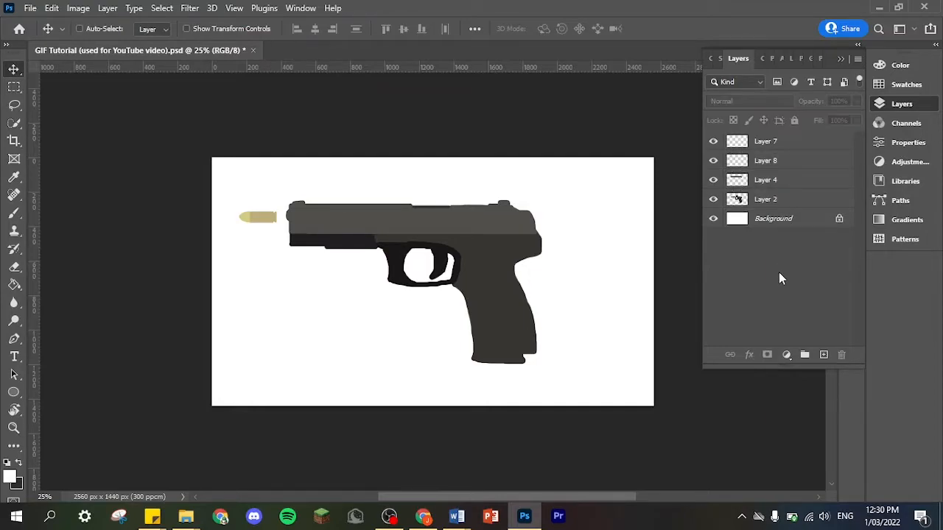
{"action": "left_click", "coordinate": [791, 182]}
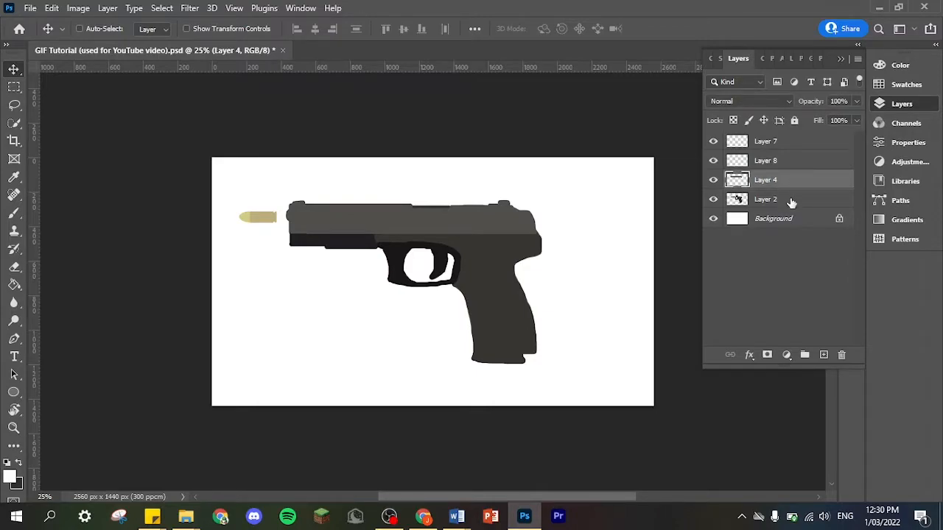
Separate the pistol parts by moving the frame on Layer 2 down and right and the slide on Layer 4 up and right.
{"action": "left_click", "coordinate": [791, 202]}
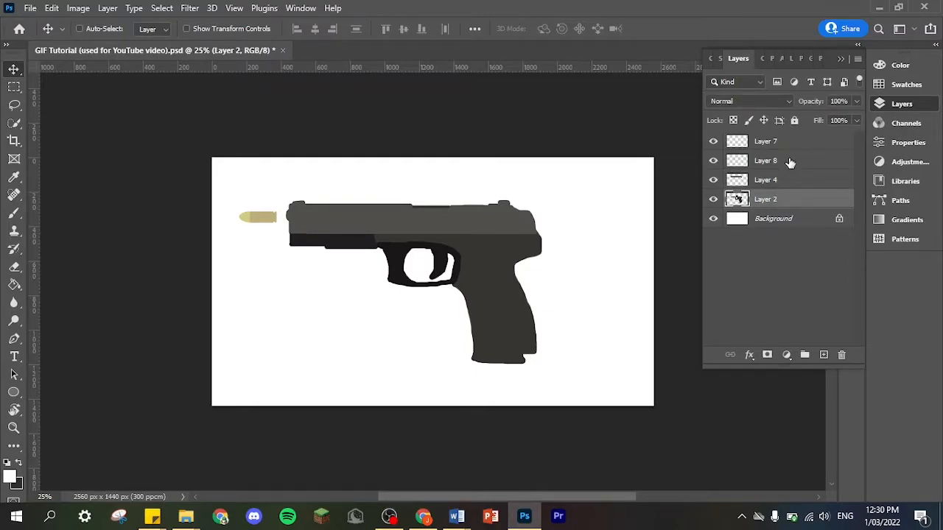
{"action": "left_click_drag", "start_coordinate": [362, 211], "coordinate": [543, 205]}
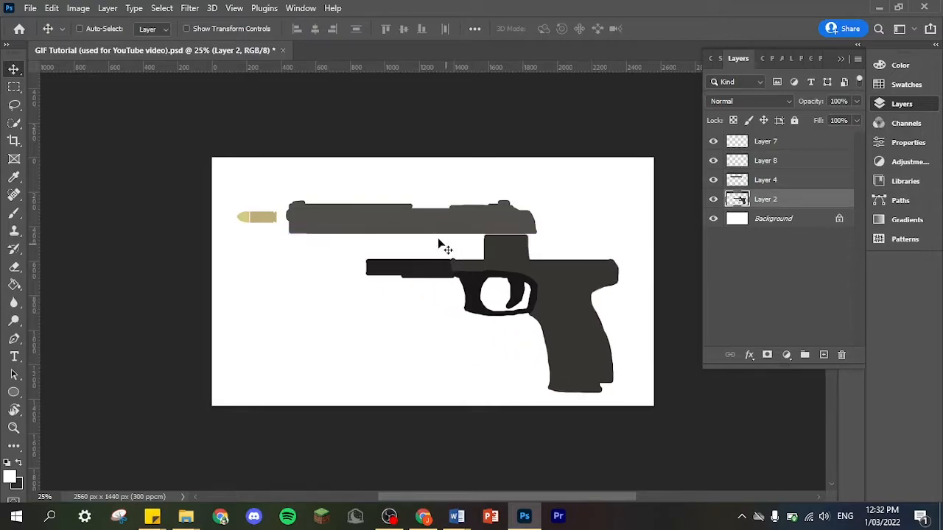
{"action": "left_click", "coordinate": [790, 182]}
Pull the bullet apart, moving the tip on Layer 8 downward and the casing on Layer 7 up and right.
{"action": "left_click", "coordinate": [788, 161]}
{"action": "left_click_drag", "start_coordinate": [262, 220], "coordinate": [268, 268]}
{"action": "left_click", "coordinate": [792, 138]}
{"action": "left_click_drag", "start_coordinate": [257, 219], "coordinate": [302, 201]}
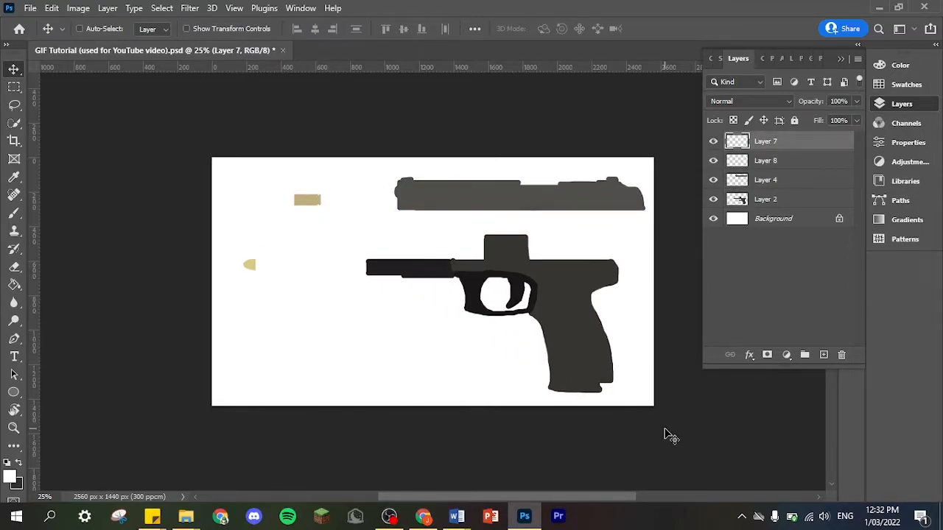
Select all four part layers, from Layer 2 to Layer 7, and duplicate them repeatedly with a small offset.
{"action": "left_click", "coordinate": [789, 184]}
{"action": "left_click", "coordinate": [786, 200]}
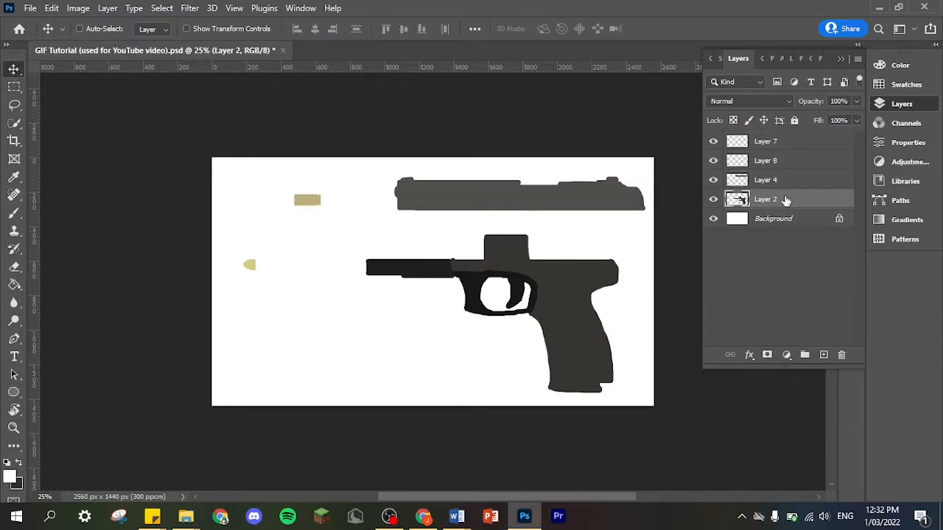
{"action": "left_click", "coordinate": [792, 142], "text": "shift"}
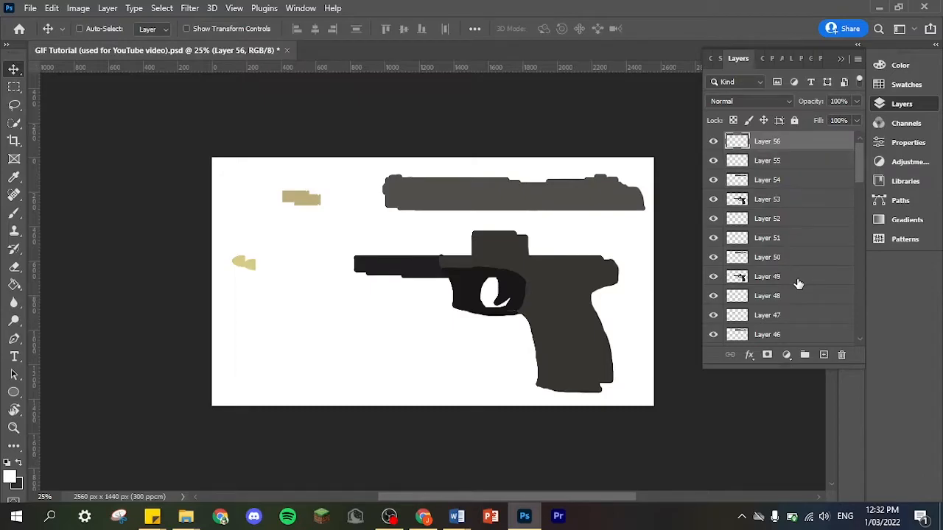
Undo the layer deletion and the repeated layer duplications back to the original four part layers.
{"action": "left_click", "coordinate": [52, 9]}
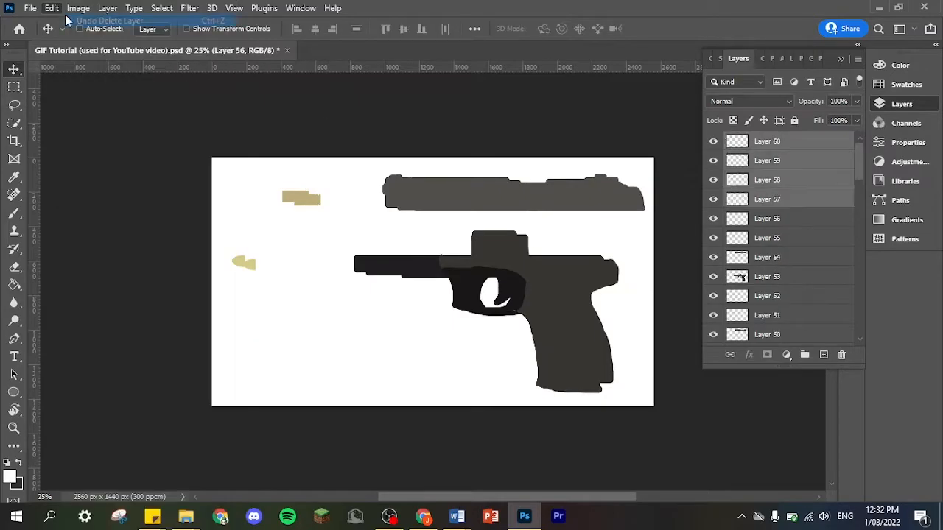
{"action": "left_click", "coordinate": [81, 21]}
{"action": "left_click", "coordinate": [52, 9]}
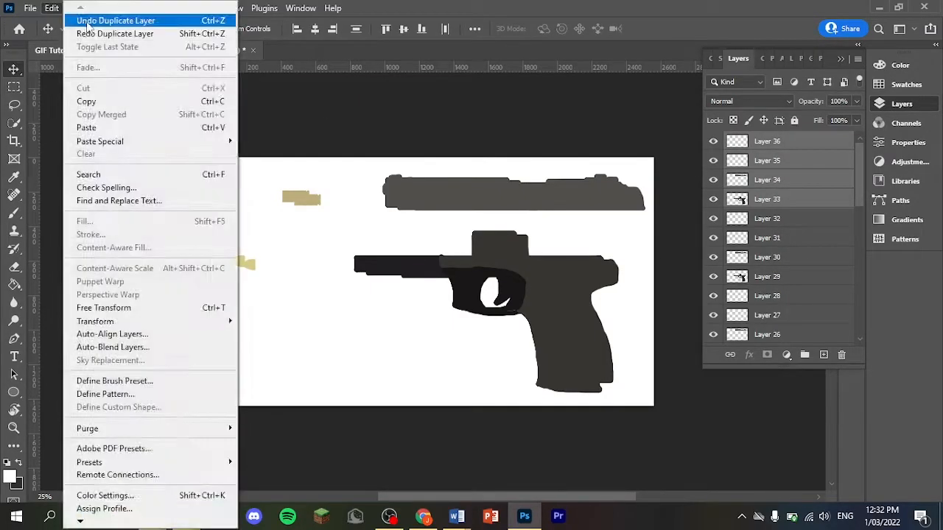
{"action": "left_click", "coordinate": [87, 22]}
{"action": "left_click", "coordinate": [52, 8]}
{"action": "left_click", "coordinate": [88, 21]}
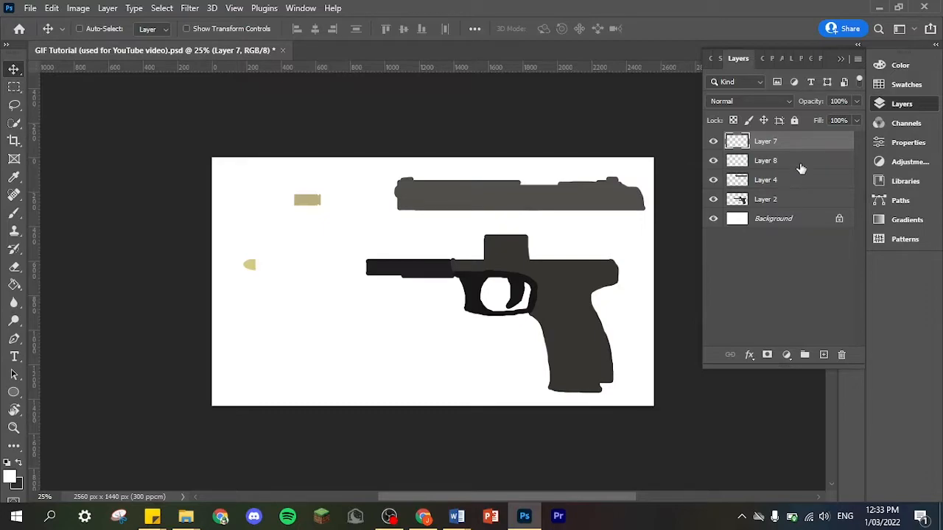
Duplicate Layers 4, 2, 8 and 7 and merge the copies into a single layer.
{"action": "left_click", "coordinate": [781, 198]}
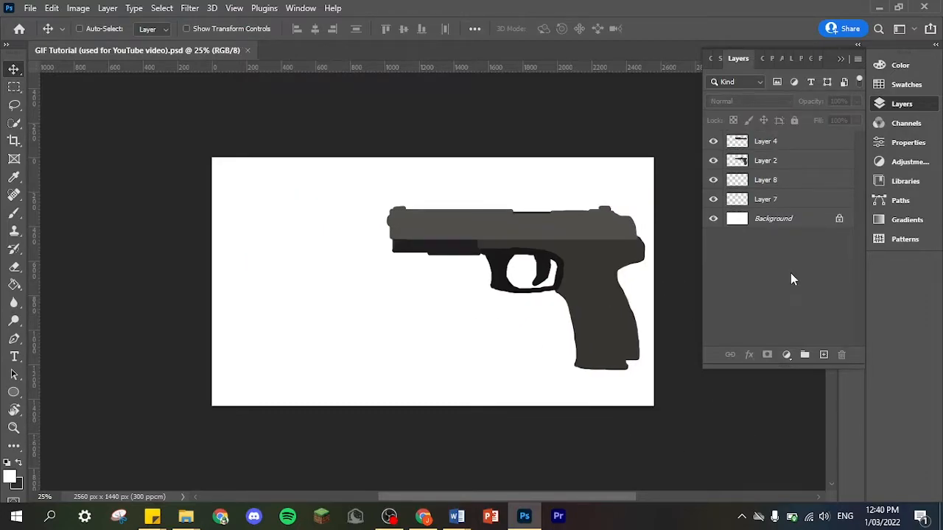
{"action": "left_click", "coordinate": [783, 146]}
{"action": "left_click", "coordinate": [784, 200], "text": "shift"}
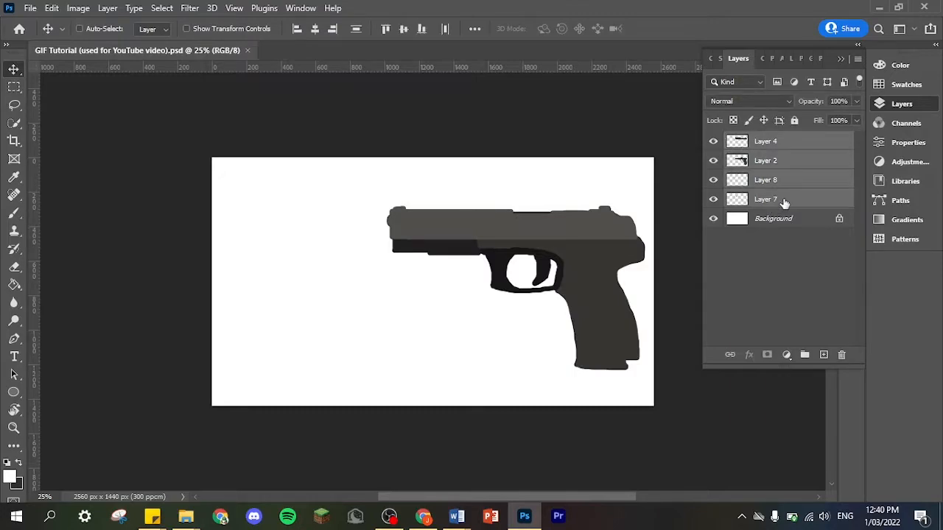
{"action": "key", "text": "ctrl+c"}
{"action": "key", "text": "ctrl+v"}
{"action": "left_click", "coordinate": [780, 325]}
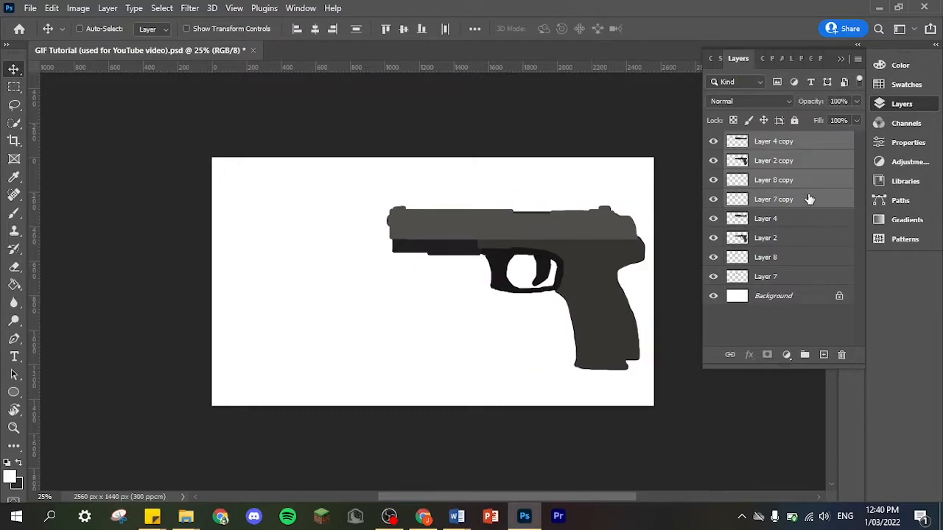
{"action": "right_click", "coordinate": [808, 199]}
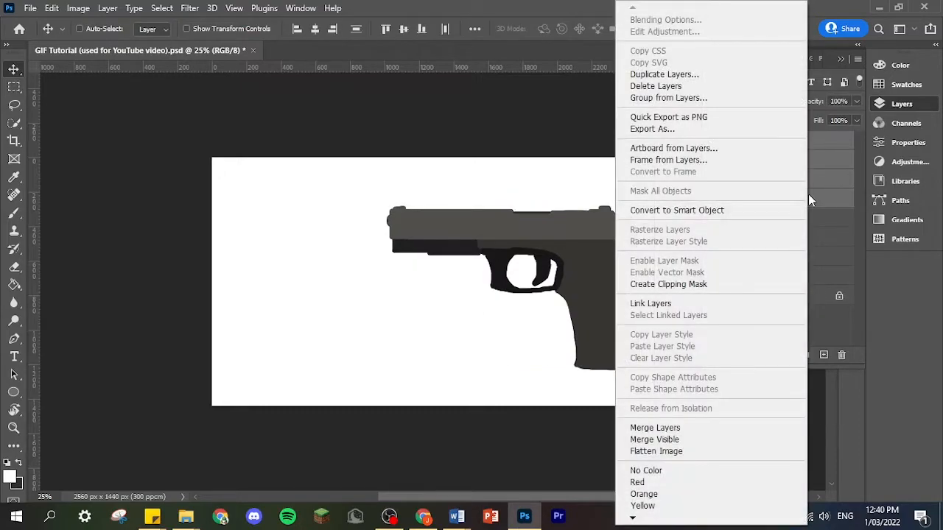
{"action": "left_click", "coordinate": [681, 430]}
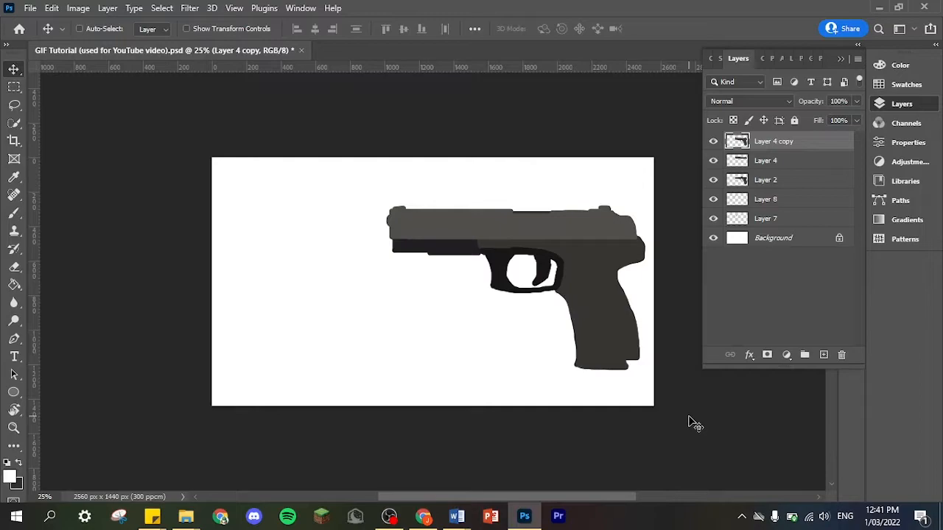
Rename the merged layer as Frame 1 and save the document.
{"action": "double_click", "coordinate": [782, 141]}
{"action": "type", "text": "Frame 1"}
{"action": "key", "text": "Return"}
{"action": "left_click", "coordinate": [752, 302]}
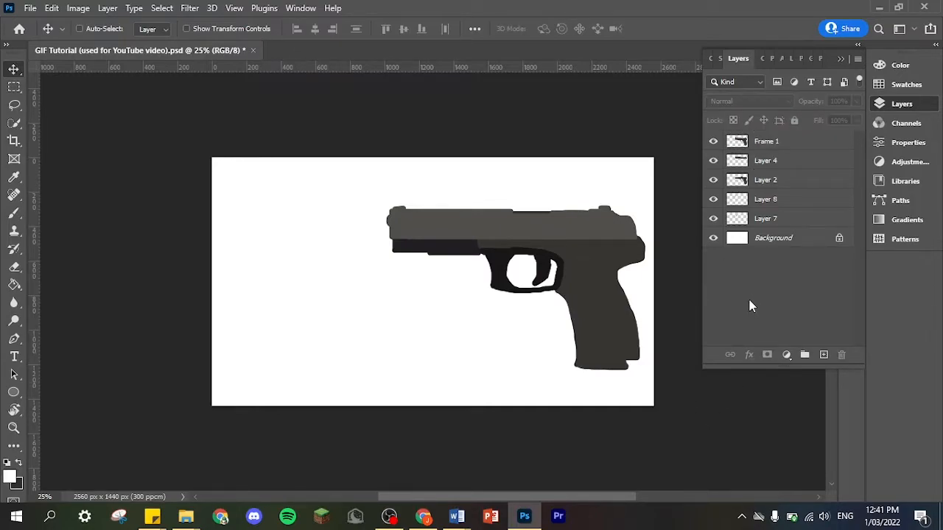
{"action": "left_click", "coordinate": [30, 8]}
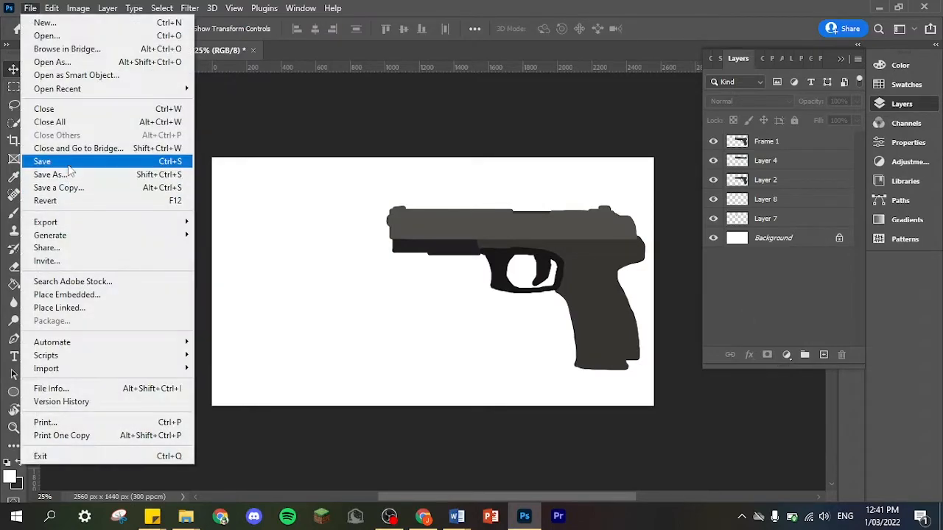
{"action": "left_click", "coordinate": [45, 158]}
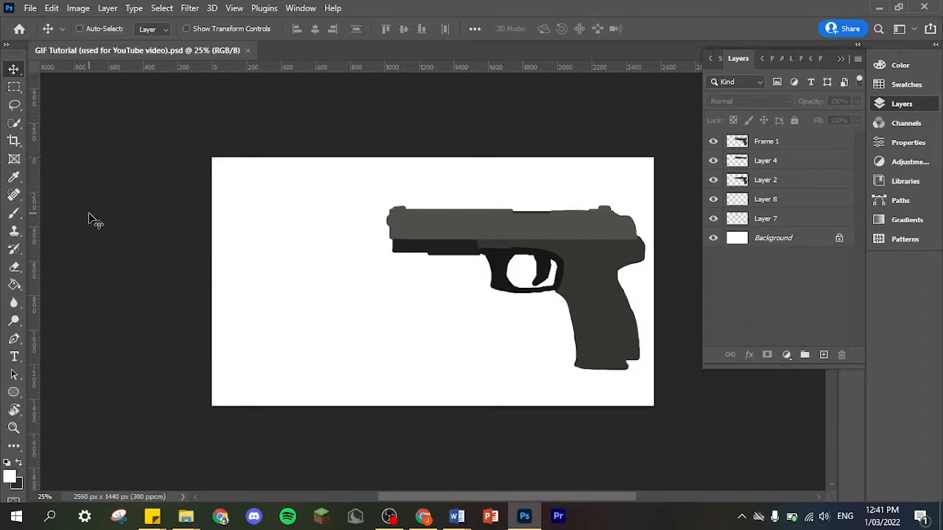
Hide the Frame 1 layer and shift the pistol slide on Layer 4 slightly toward the rear of the gun.
{"action": "left_click", "coordinate": [713, 141]}
{"action": "left_click", "coordinate": [797, 160]}
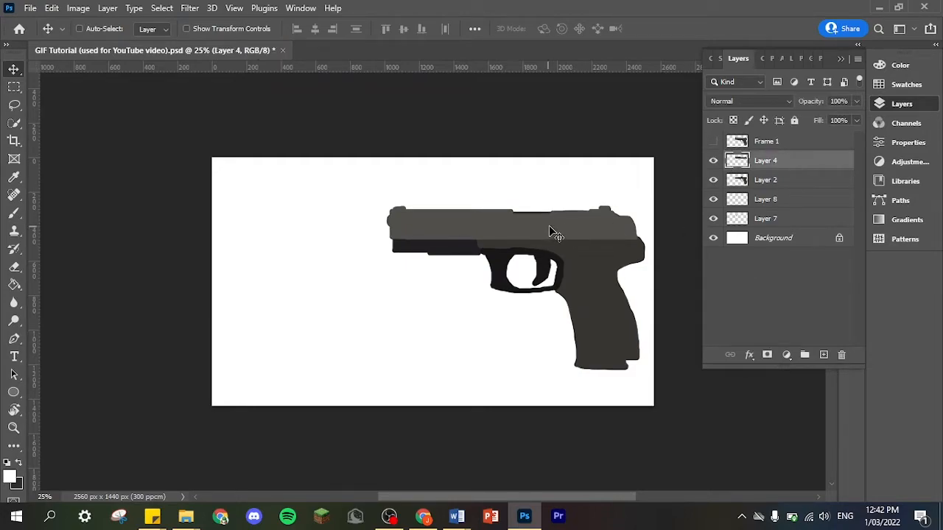
{"action": "left_click_drag", "start_coordinate": [557, 233], "coordinate": [561, 229]}
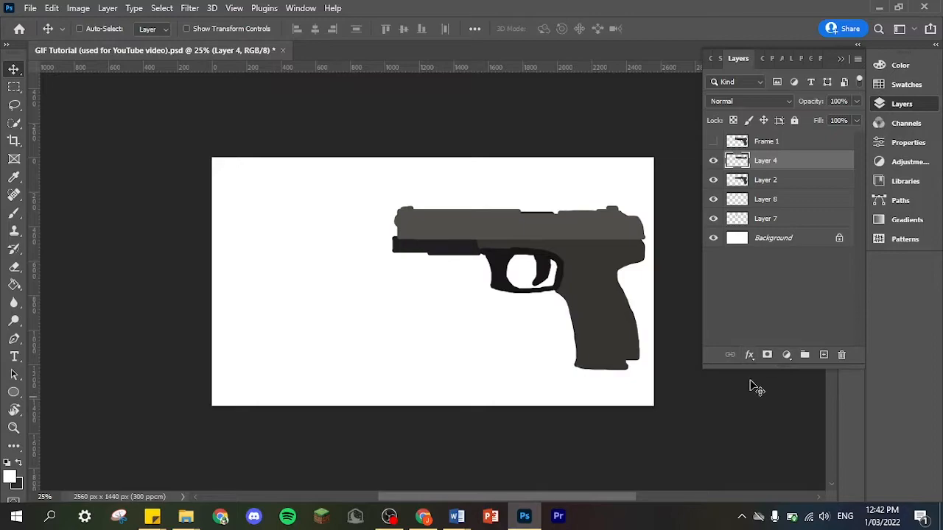
Duplicate Layers 4, 2, 8 and 7 within the same document.
{"action": "left_click", "coordinate": [799, 225], "text": "shift"}
{"action": "right_click", "coordinate": [803, 223]}
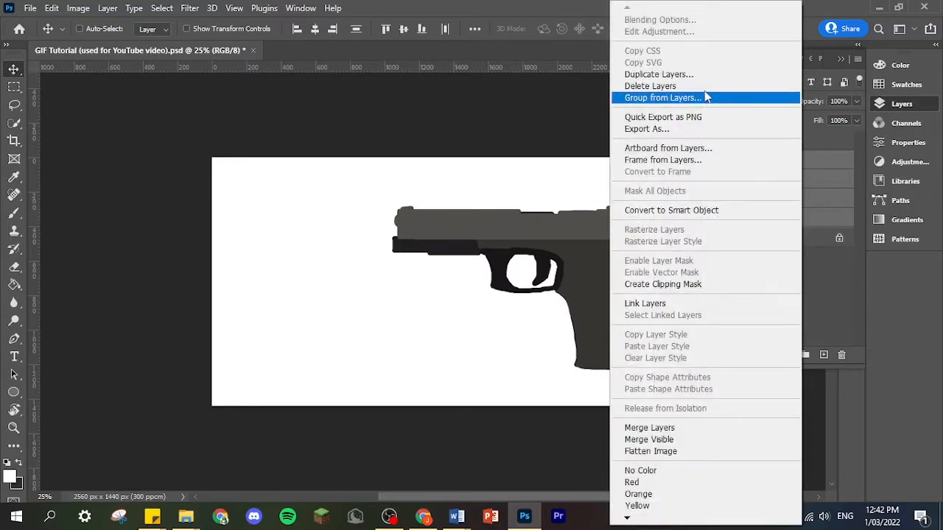
{"action": "left_click", "coordinate": [696, 75]}
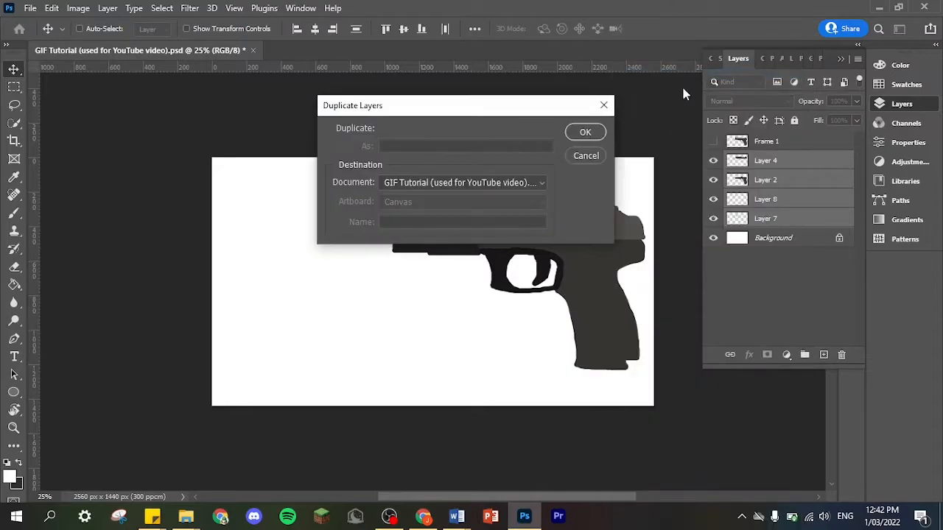
{"action": "left_click", "coordinate": [583, 134]}
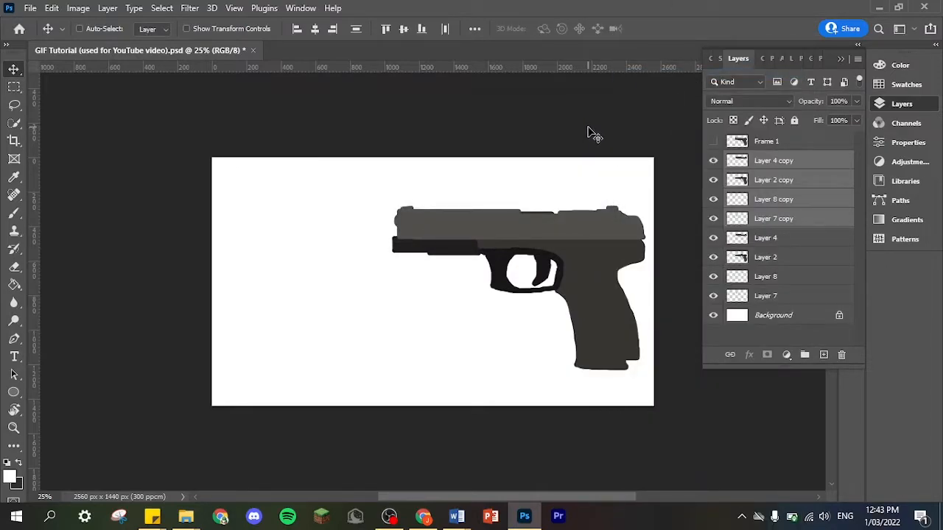
Merge the four copied layers into one and rename it as Frame 2.
{"action": "right_click", "coordinate": [803, 171]}
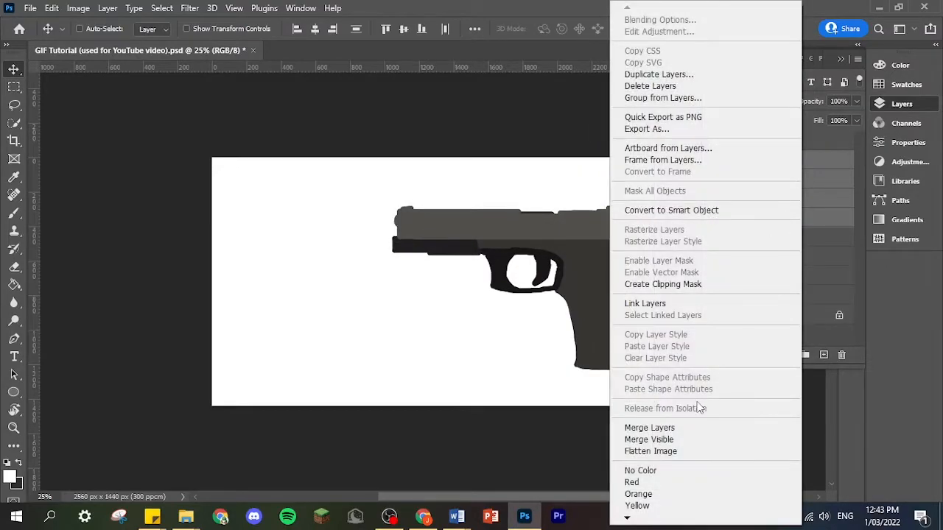
{"action": "left_click", "coordinate": [678, 429]}
{"action": "double_click", "coordinate": [781, 161]}
{"action": "type", "text": "Frame 2"}
{"action": "key", "text": "Return"}
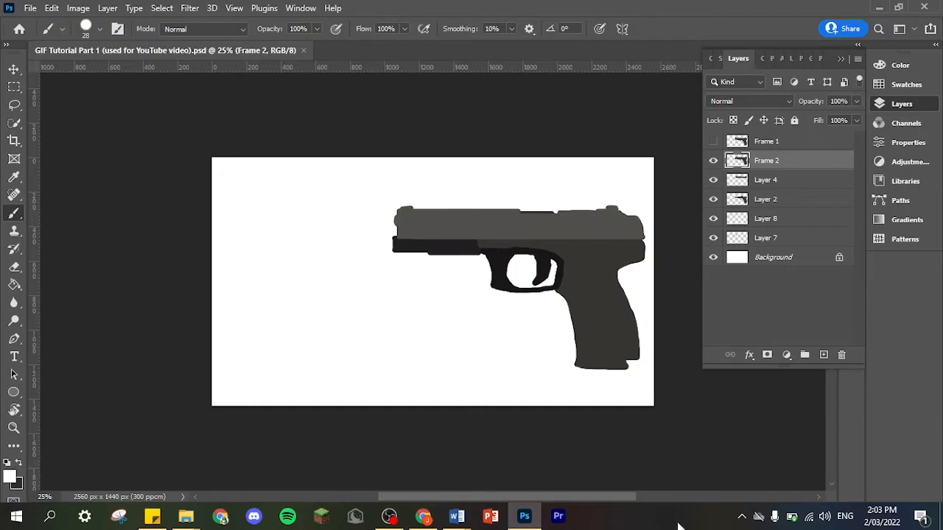
Show the Timeline and create a frame animation in it from the current document.
{"action": "left_click", "coordinate": [300, 8]}
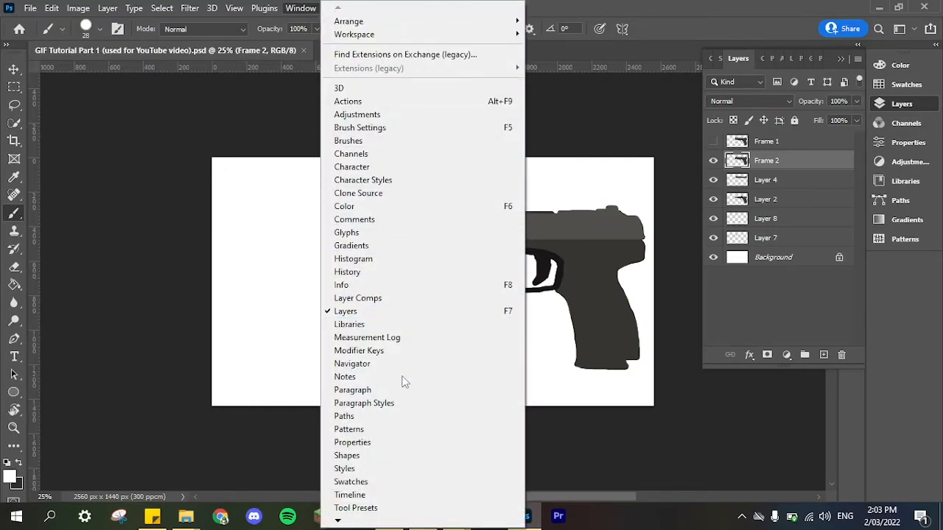
{"action": "left_click", "coordinate": [397, 497]}
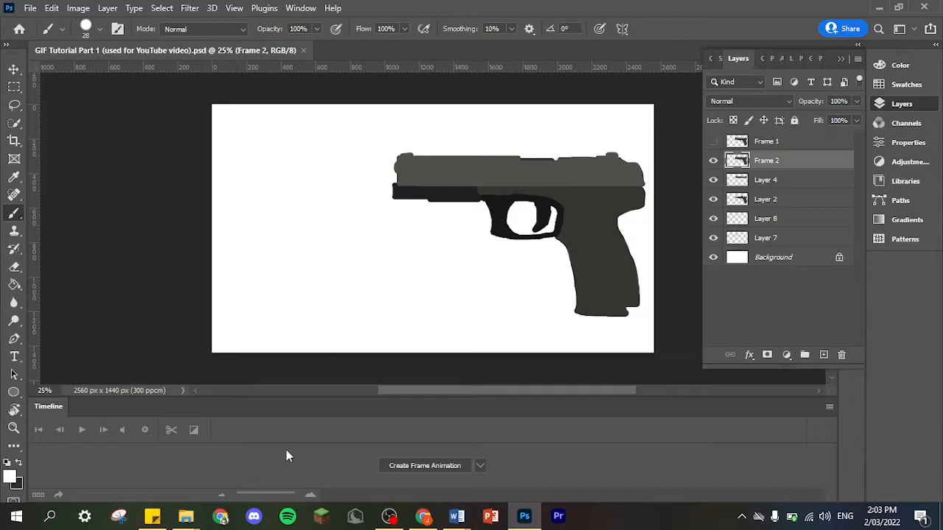
{"action": "left_click", "coordinate": [480, 465]}
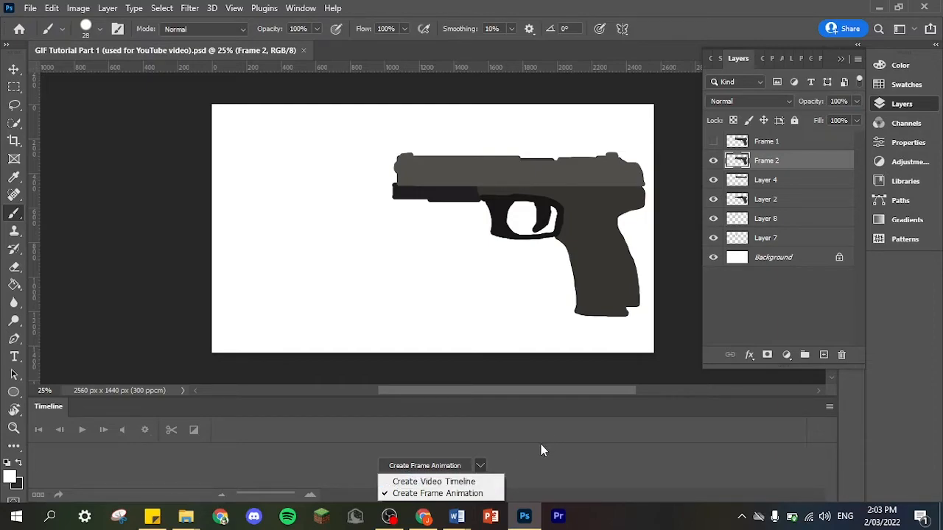
{"action": "left_click", "coordinate": [458, 492]}
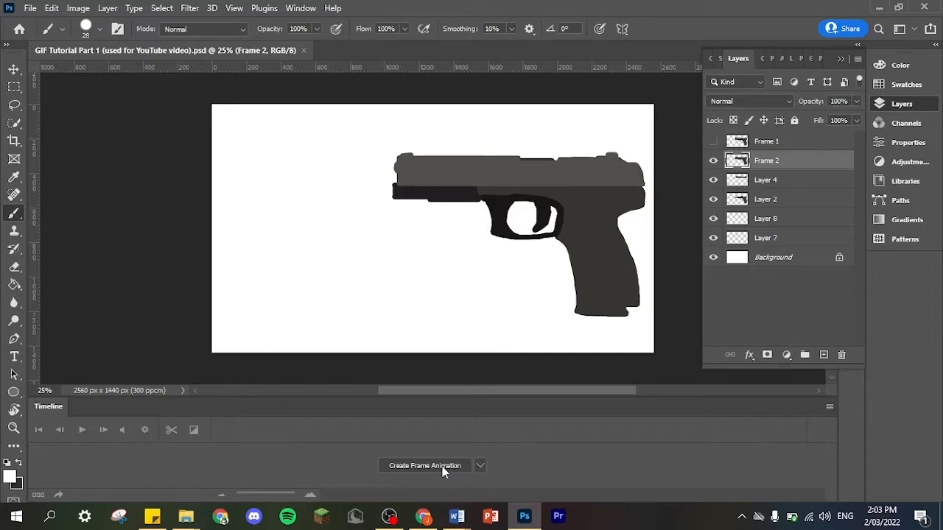
{"action": "left_click", "coordinate": [442, 466]}
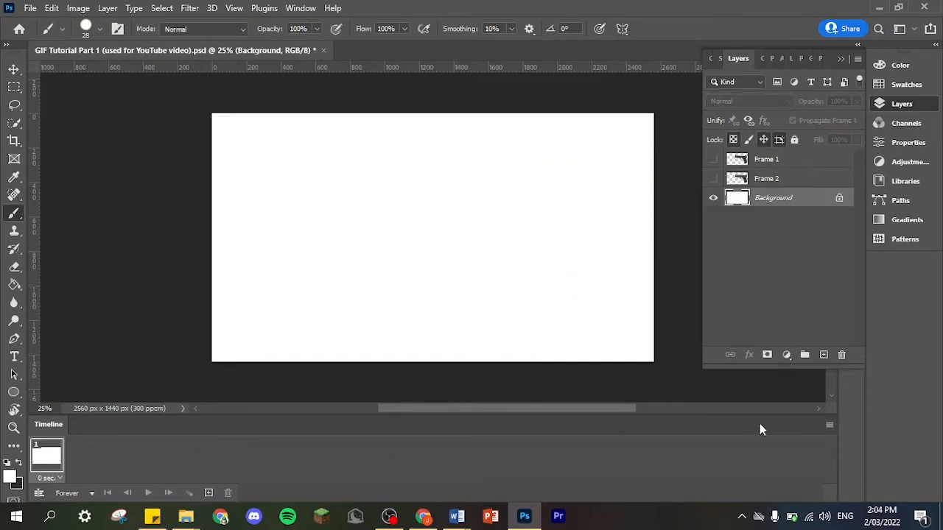
Make animation frames from the layers and delete the blank white background frame.
{"action": "left_click", "coordinate": [829, 426]}
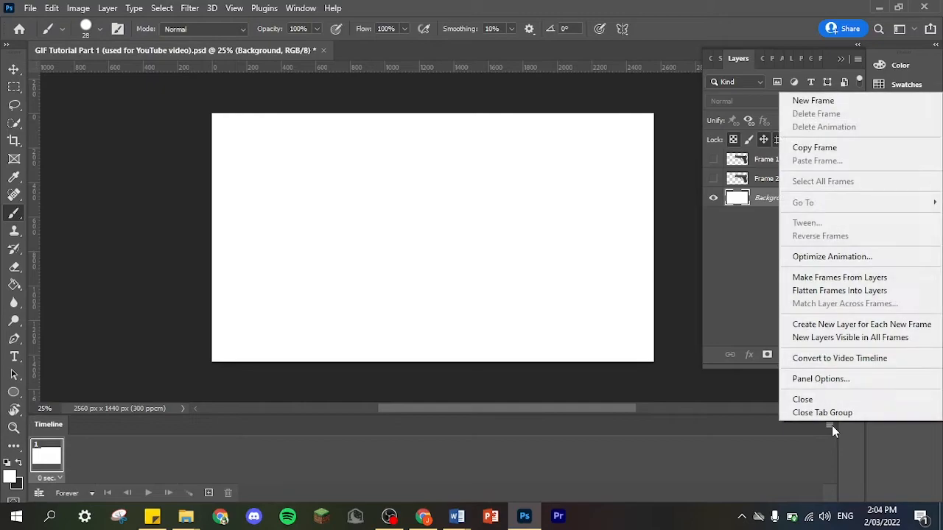
{"action": "left_click", "coordinate": [844, 277]}
{"action": "left_click", "coordinate": [229, 493]}
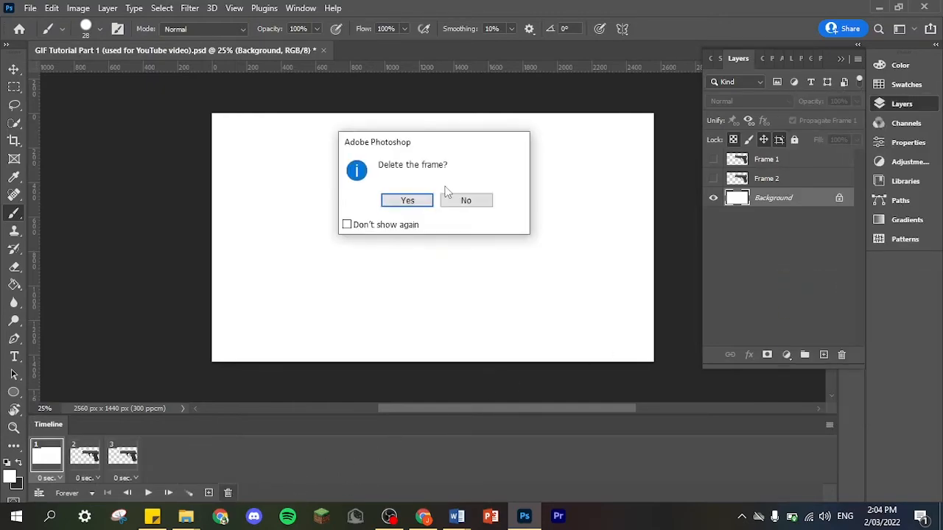
{"action": "left_click", "coordinate": [419, 198]}
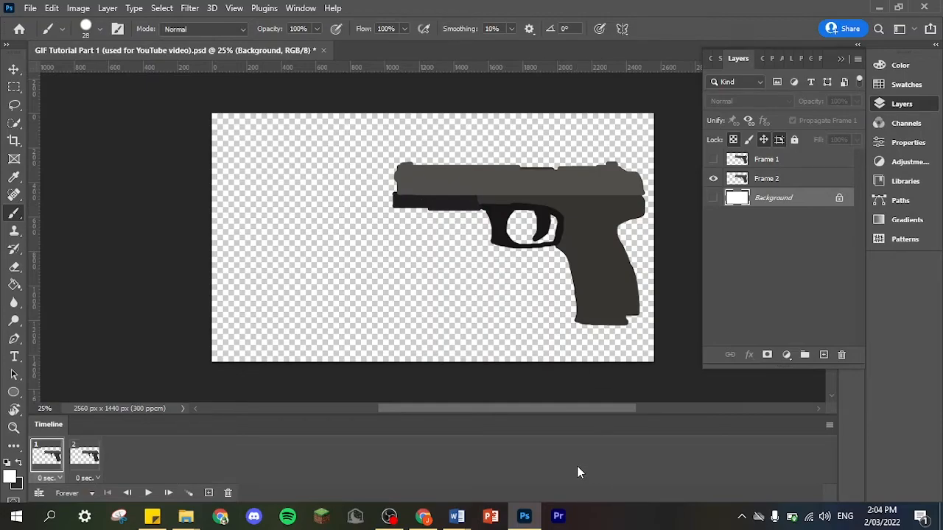
Set the animation to loop Forever and look through the delay choices of both frames.
{"action": "left_click", "coordinate": [89, 492]}
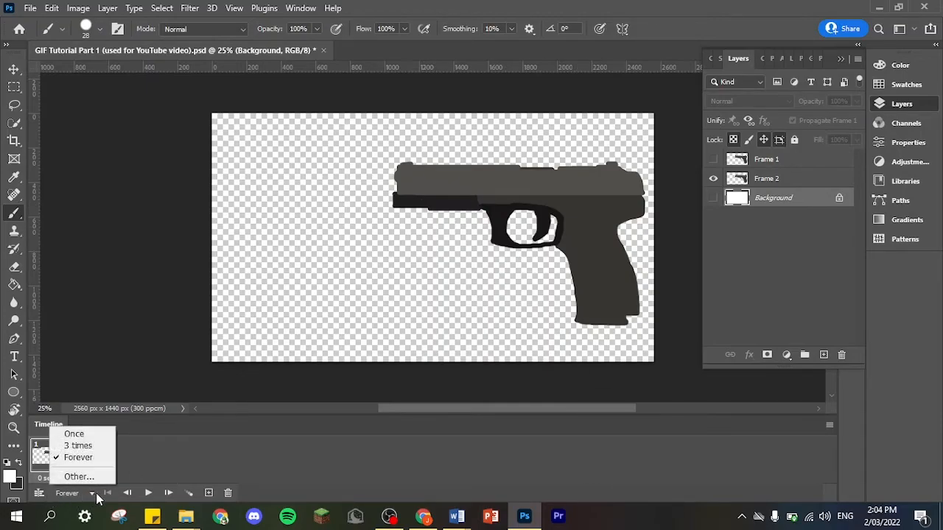
{"action": "left_click", "coordinate": [78, 458]}
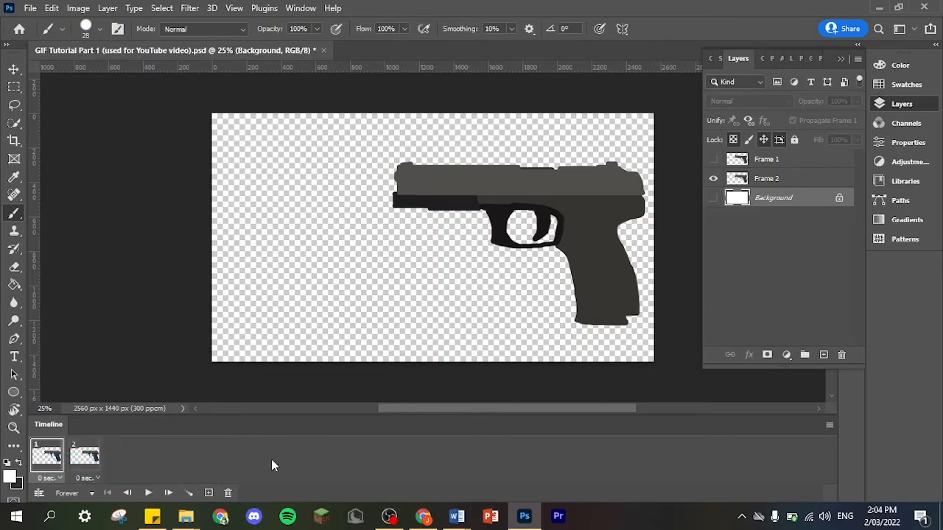
{"action": "left_click", "coordinate": [87, 478]}
{"action": "left_click", "coordinate": [48, 479]}
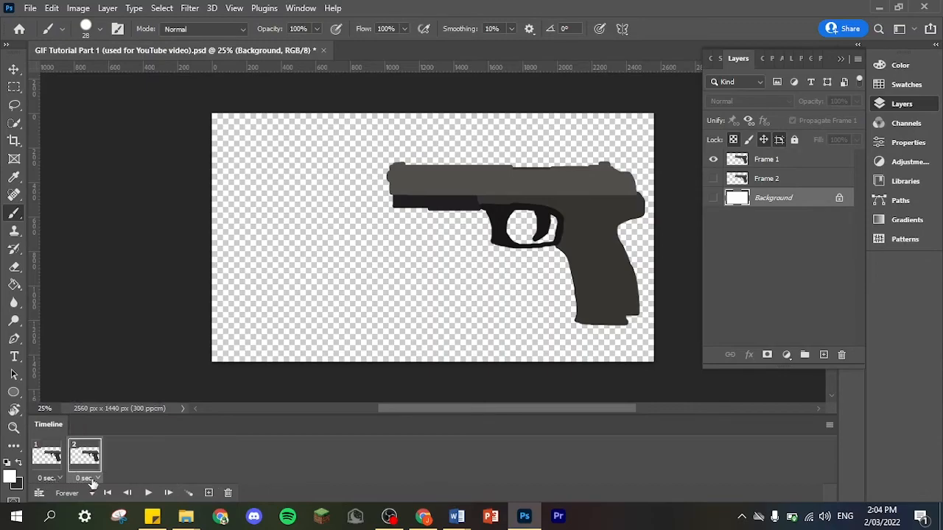
{"action": "left_click", "coordinate": [49, 480]}
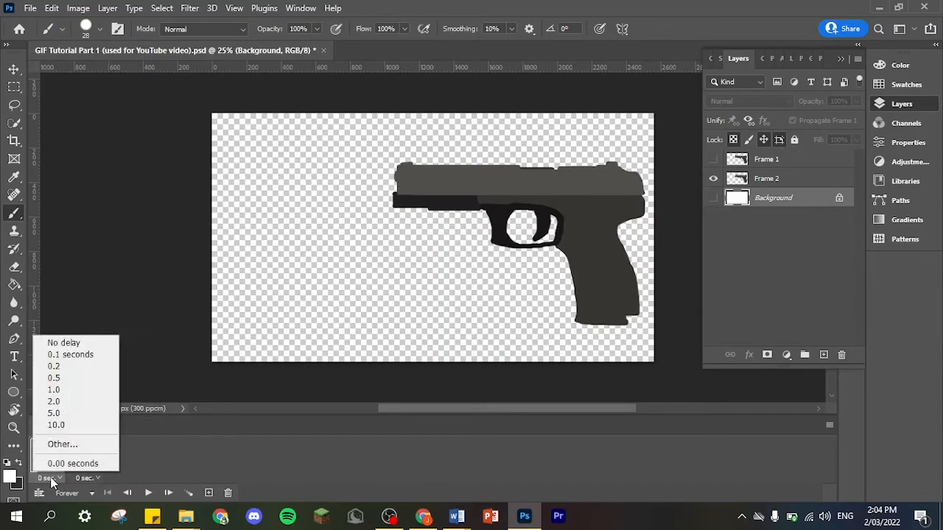
{"action": "left_click", "coordinate": [53, 478]}
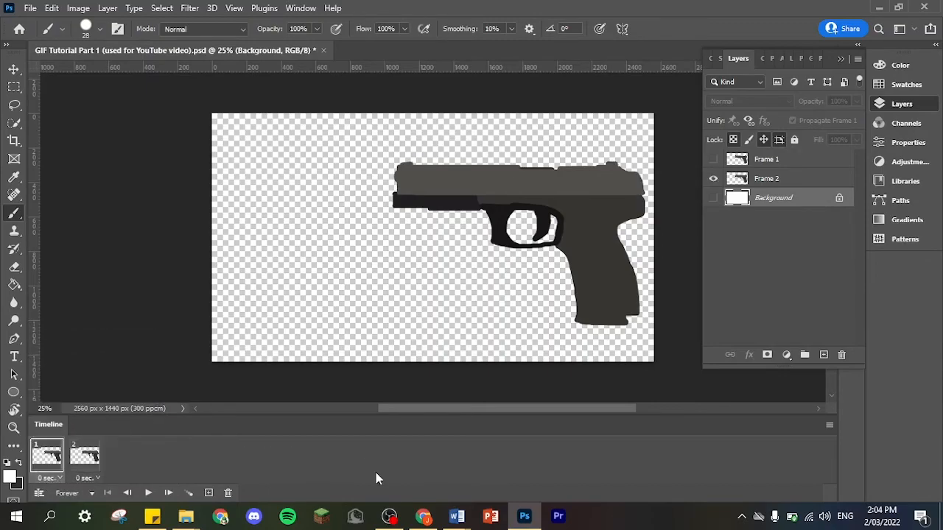
Bring up the export options for the animated document.
{"action": "left_click", "coordinate": [29, 7]}
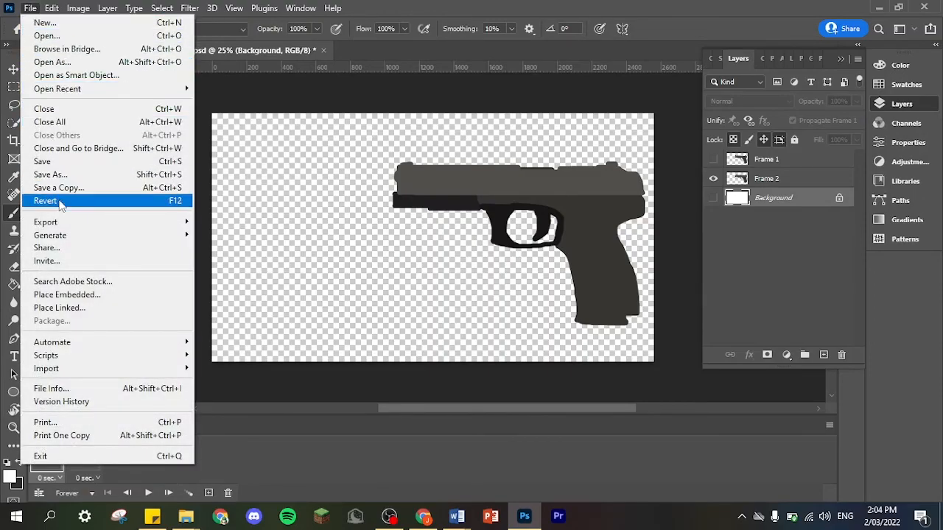
{"action": "mouse_move", "coordinate": [103, 226]}
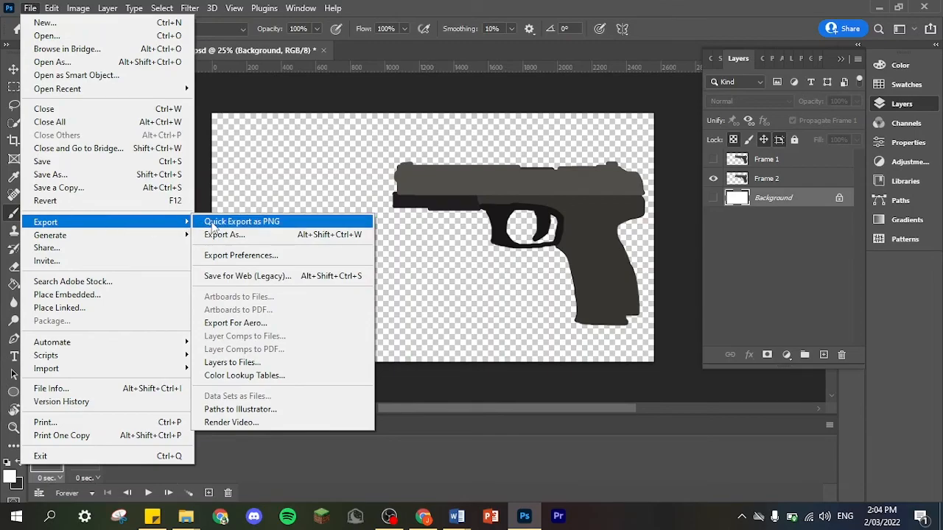